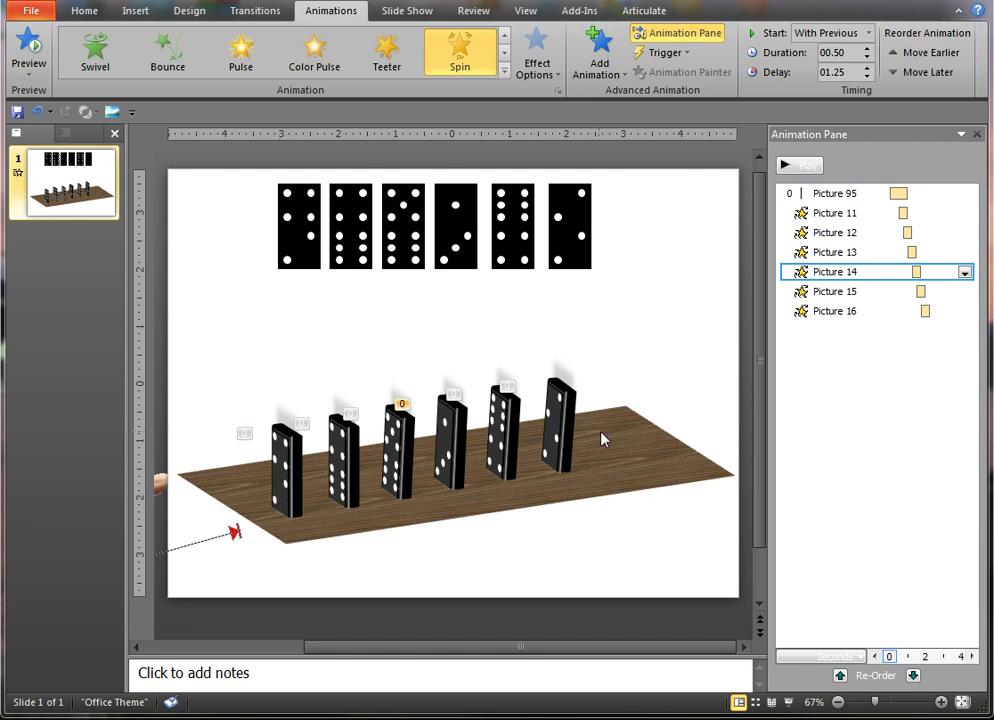
# Preview the slide's animation of the hand knocking over the standing dominoes
pyautogui.click(31, 52)
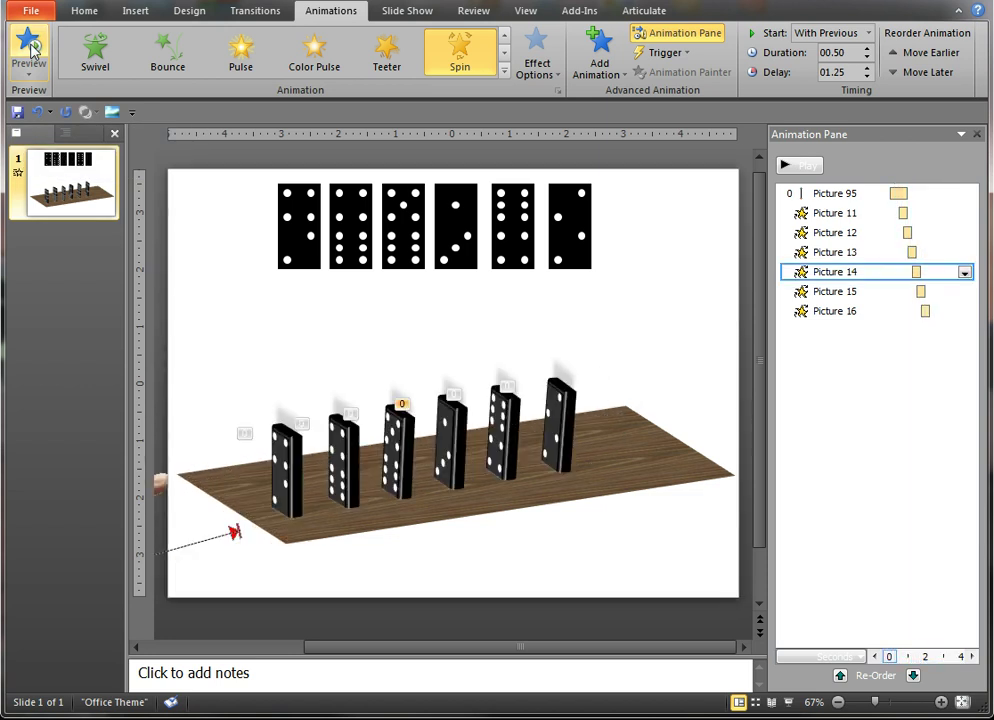
pyautogui.click(31, 52)
pyautogui.click(27, 50)
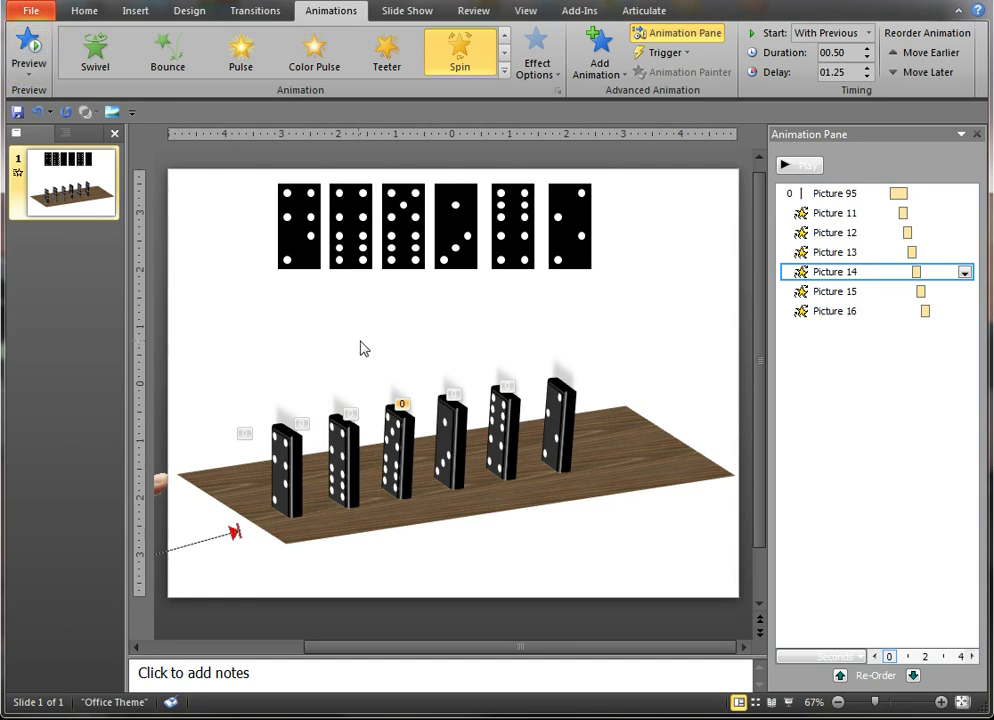
pyautogui.click(243, 258)
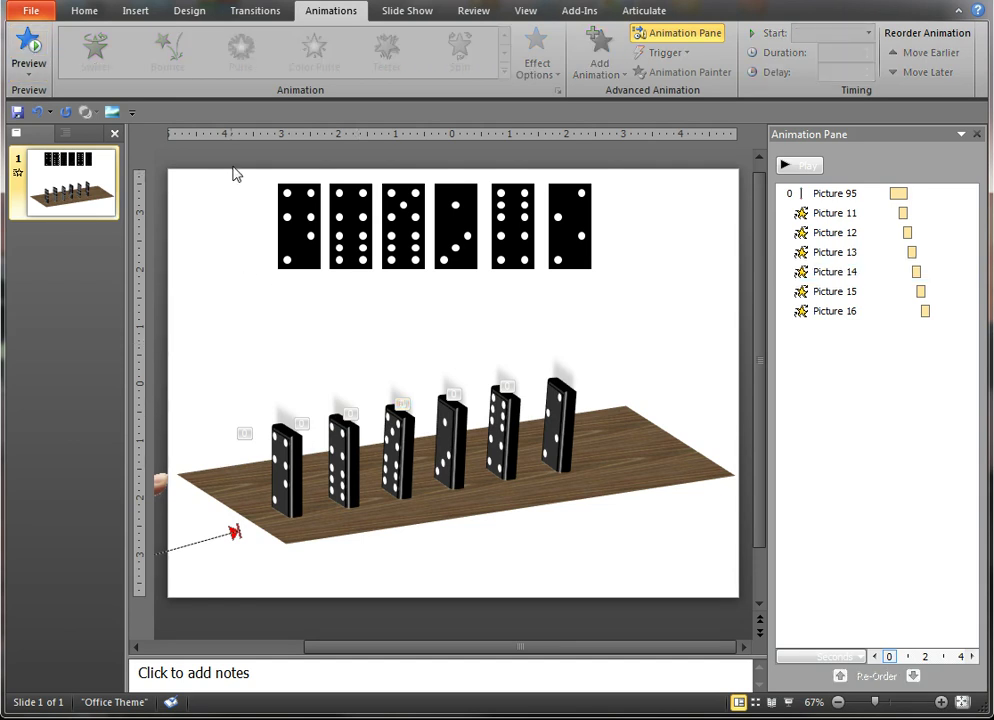
# Pull the lower half of the first flat domino away from its upper half and undo the move
pyautogui.moveTo(233, 174); pyautogui.dragTo(337, 321)
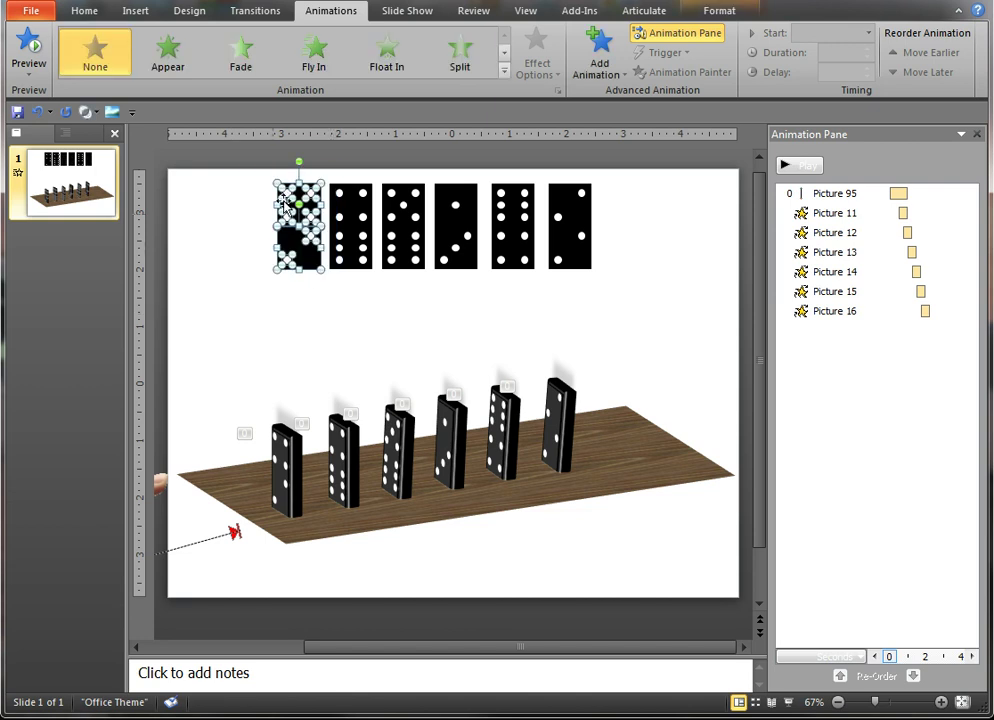
pyautogui.click(222, 229)
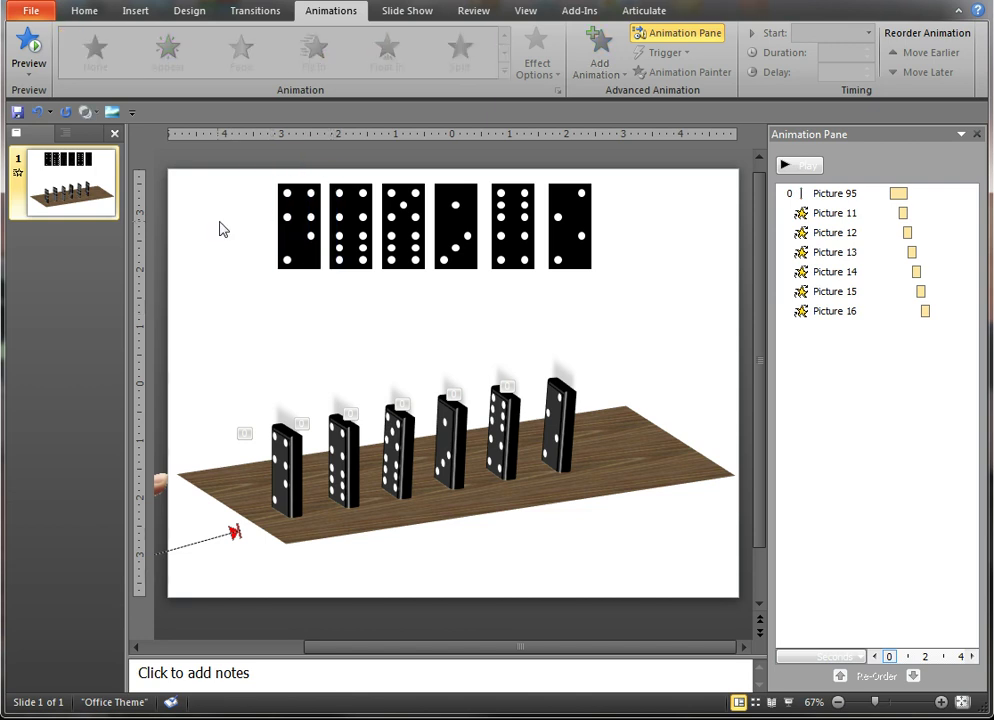
pyautogui.moveTo(237, 215); pyautogui.dragTo(337, 306)
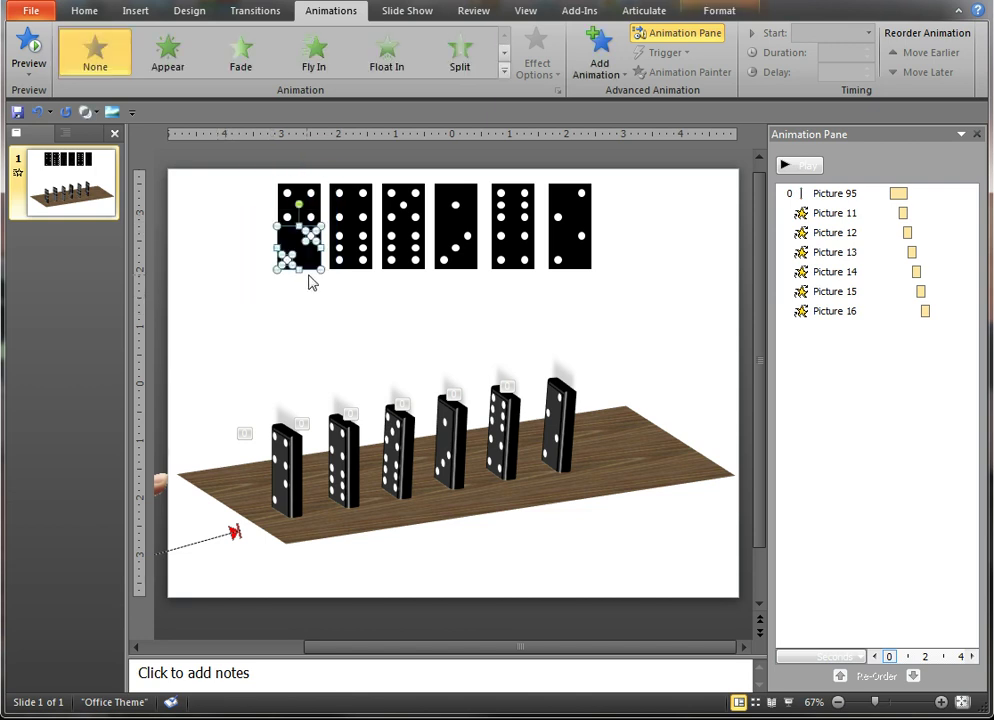
pyautogui.moveTo(300, 245); pyautogui.dragTo(258, 284)
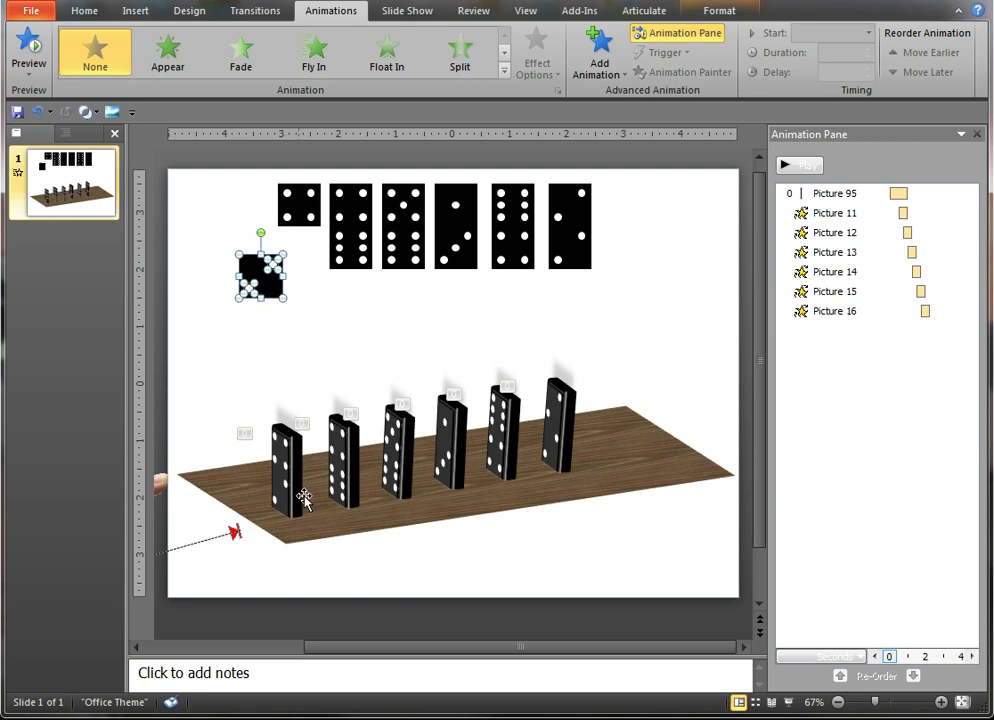
pyautogui.click(192, 337)
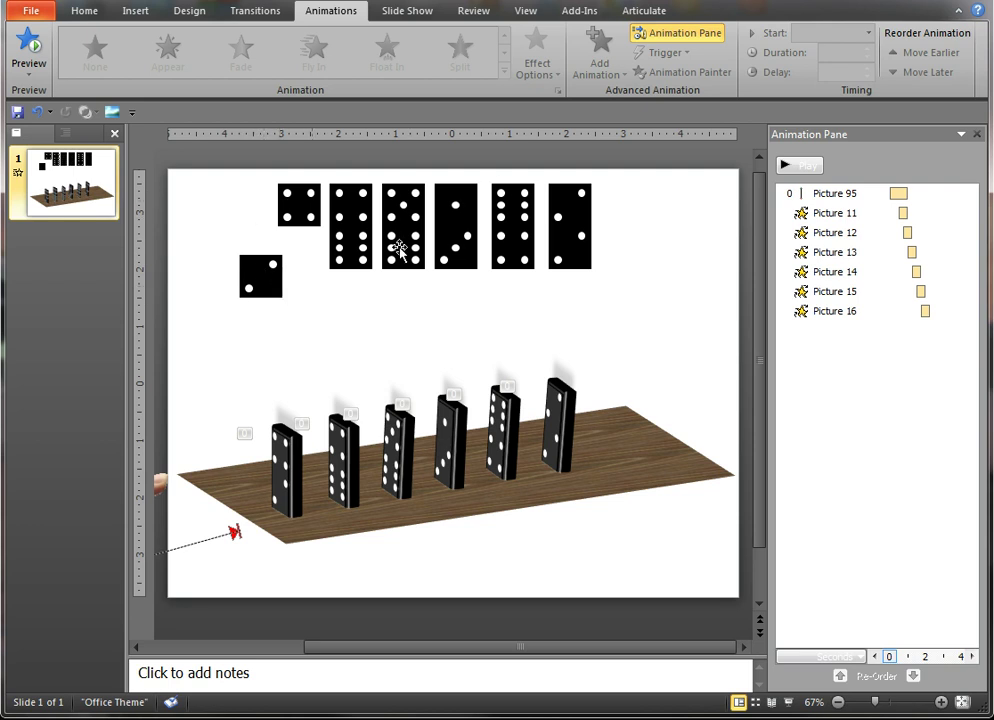
pyautogui.click(37, 111)
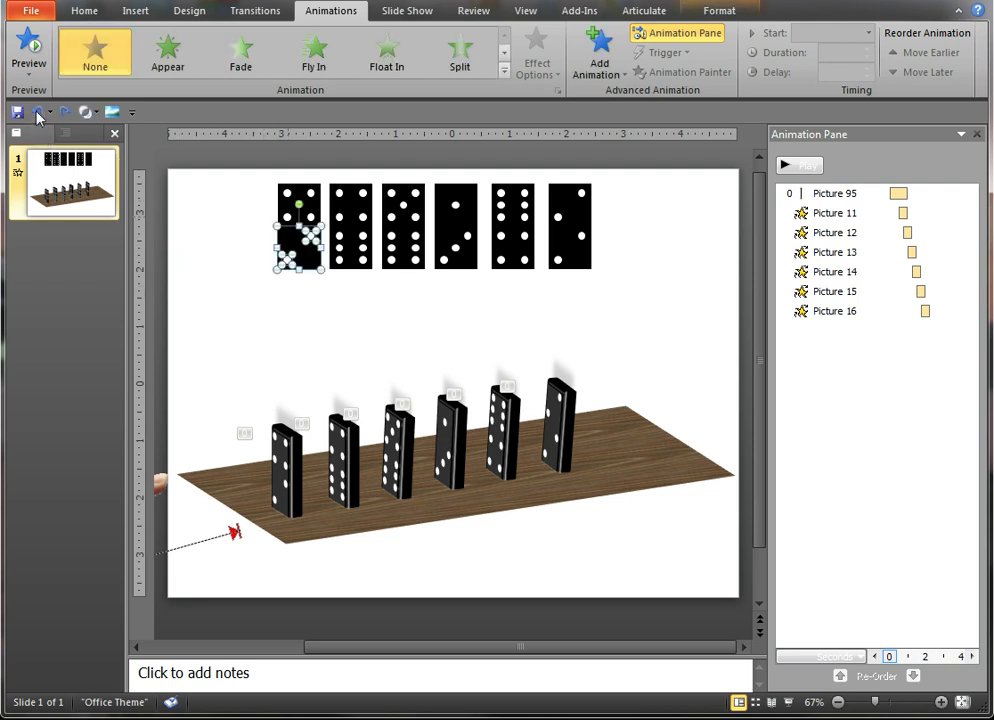
pyautogui.press('Delete')
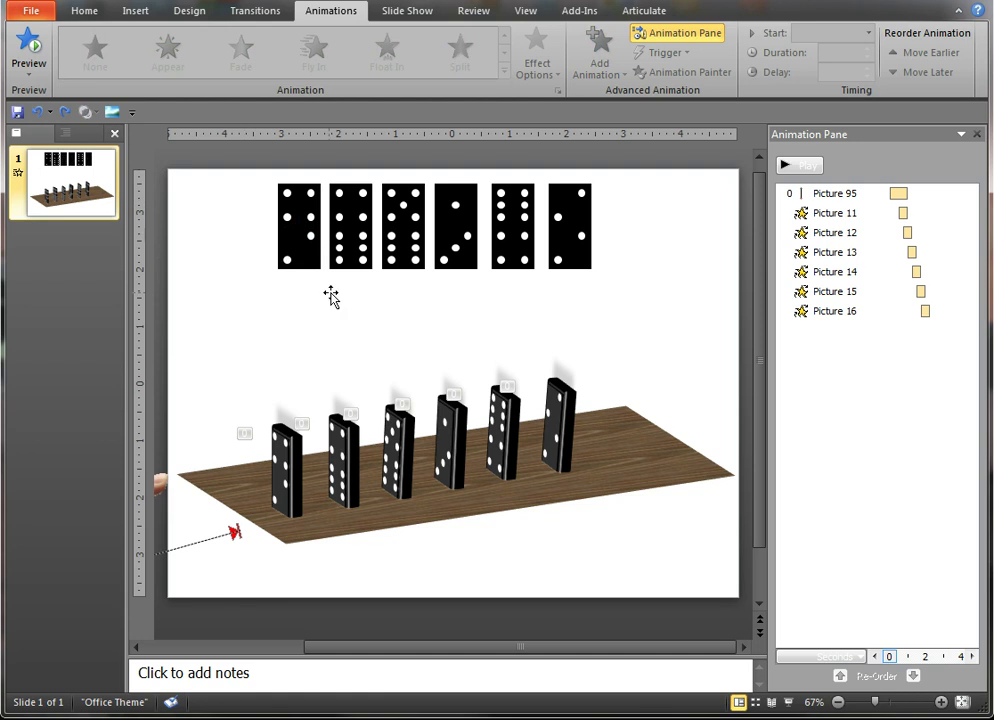
# Copy the first flat domino together with the invisible rectangle beneath it and paste them as a PNG picture
pyautogui.click(280, 289)
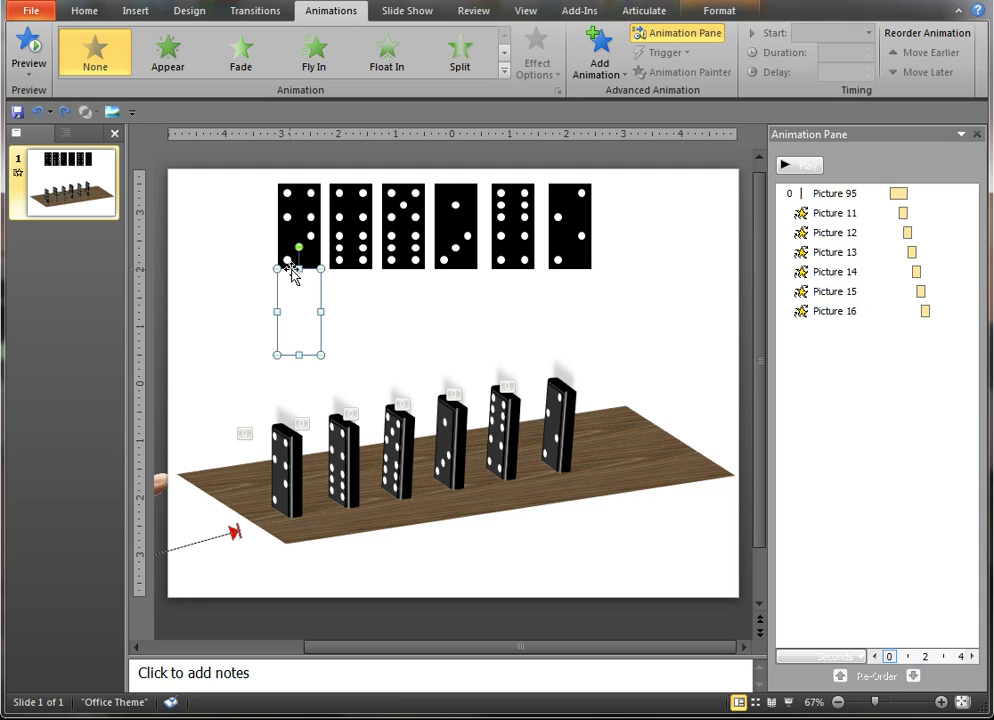
pyautogui.moveTo(230, 159); pyautogui.dragTo(333, 386)
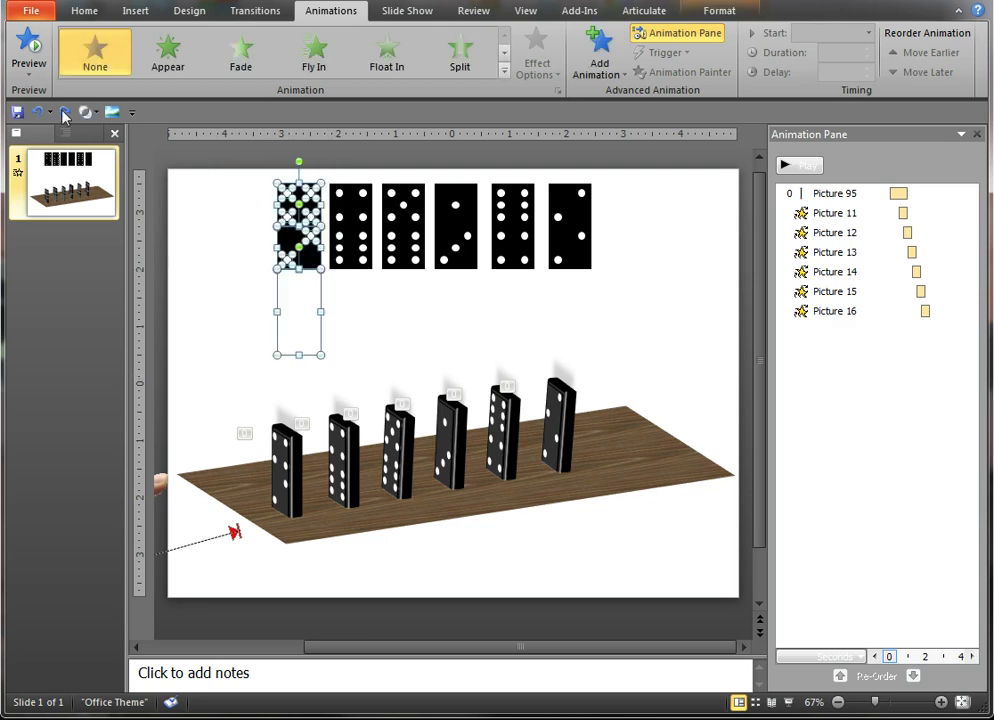
pyautogui.click(74, 17)
pyautogui.click(28, 68)
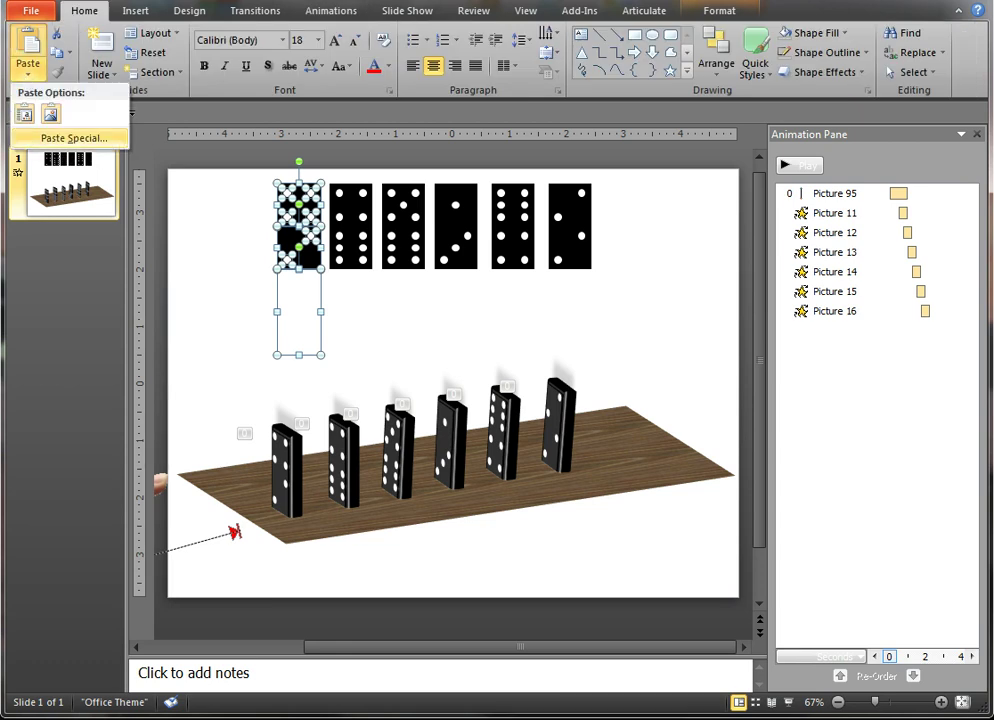
pyautogui.click(45, 138)
pyautogui.click(596, 258)
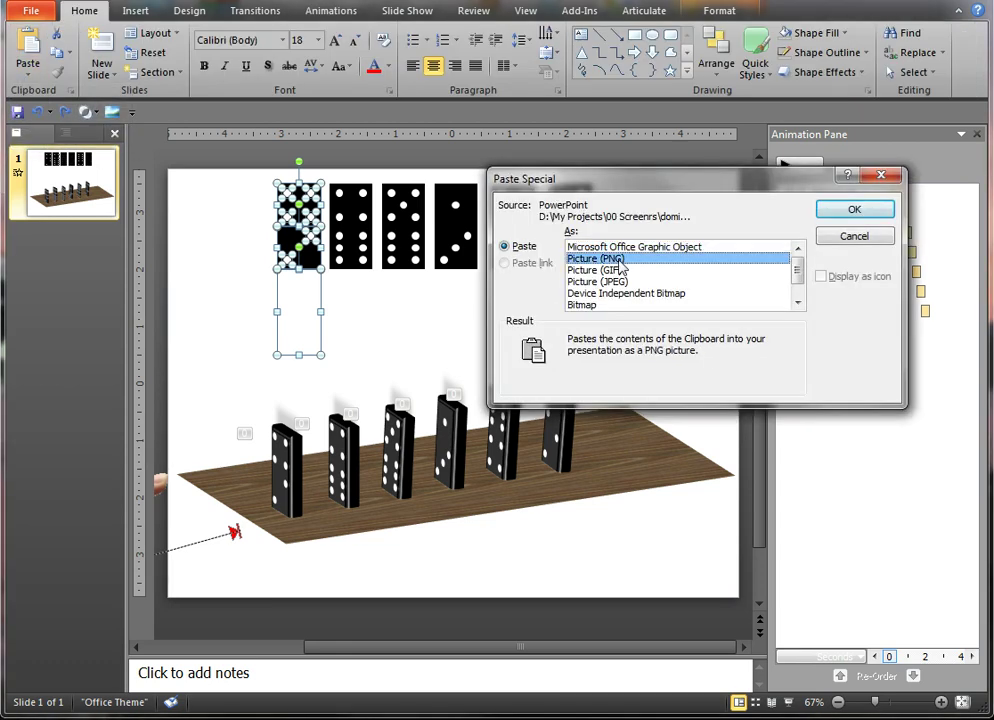
pyautogui.click(854, 209)
# Move the pasted domino picture into the empty area beyond the last flat domino, slightly lower than the row
pyautogui.moveTo(459, 344); pyautogui.dragTo(641, 317)
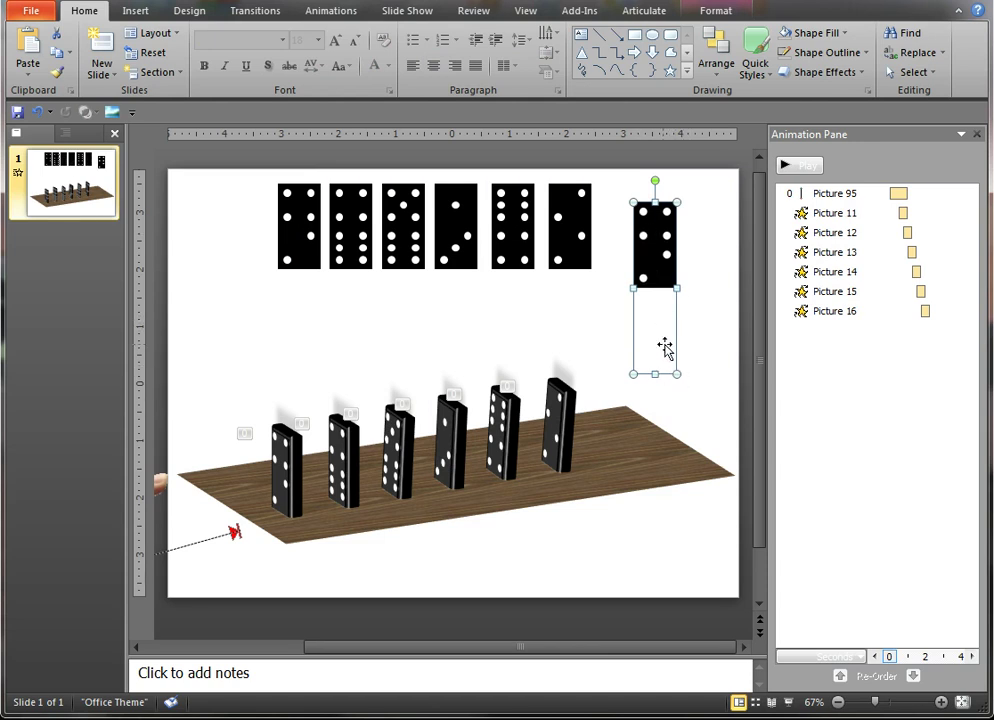
pyautogui.click(717, 348)
pyautogui.click(657, 260)
pyautogui.moveTo(655, 235); pyautogui.dragTo(650, 265)
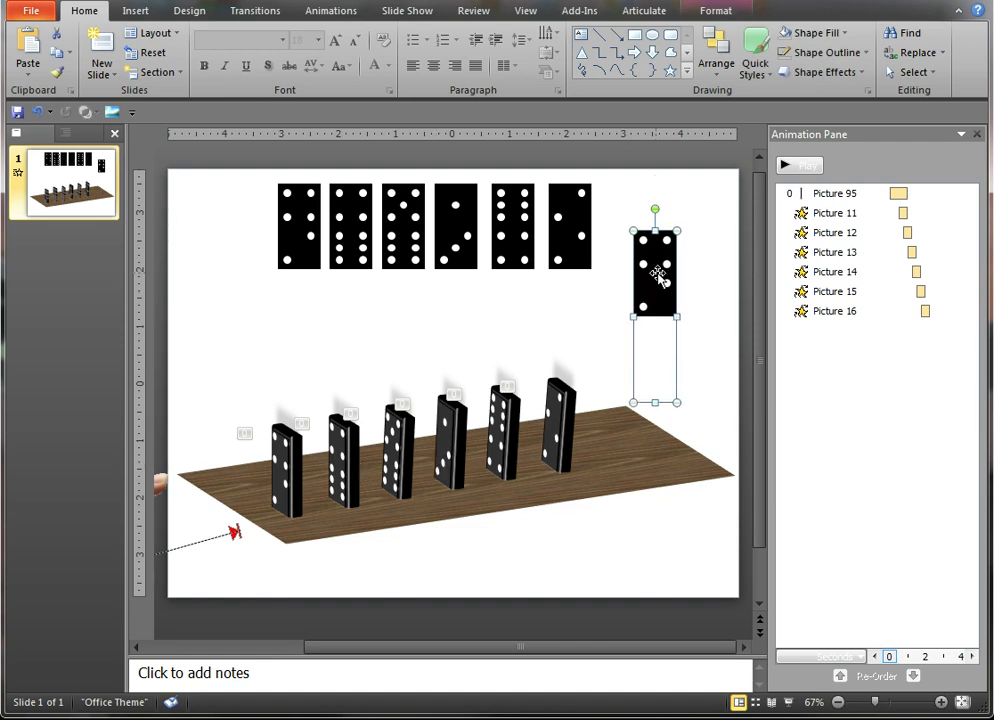
# Apply the last preset picture effect to the pasted domino picture to give it 3-D thickness and a shadow
pyautogui.click(720, 11)
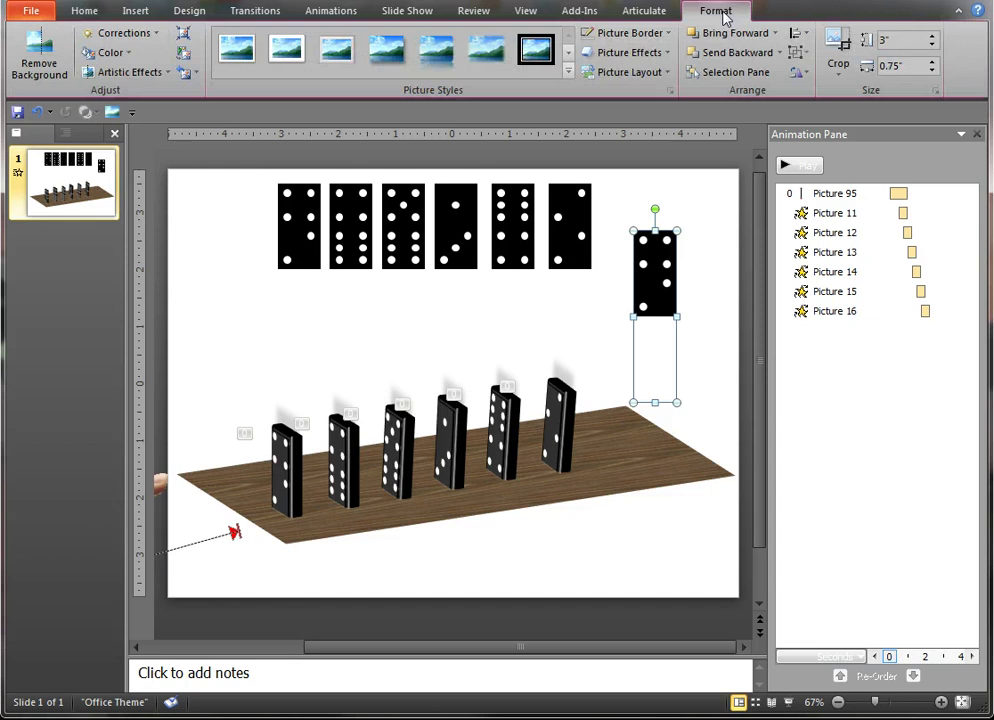
pyautogui.click(655, 52)
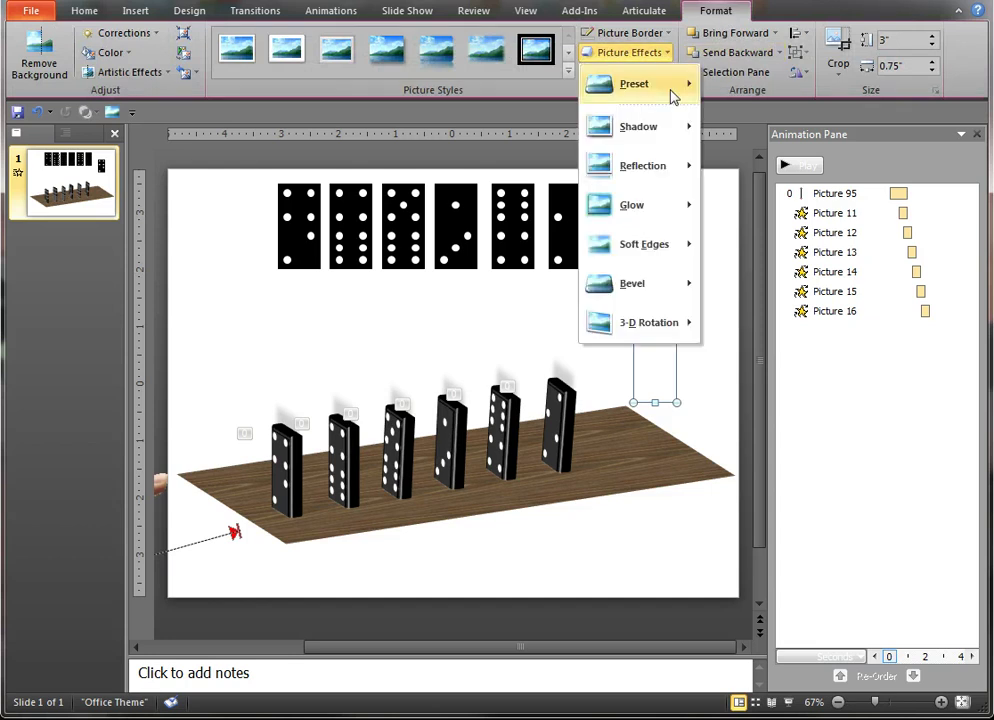
pyautogui.moveTo(673, 95)
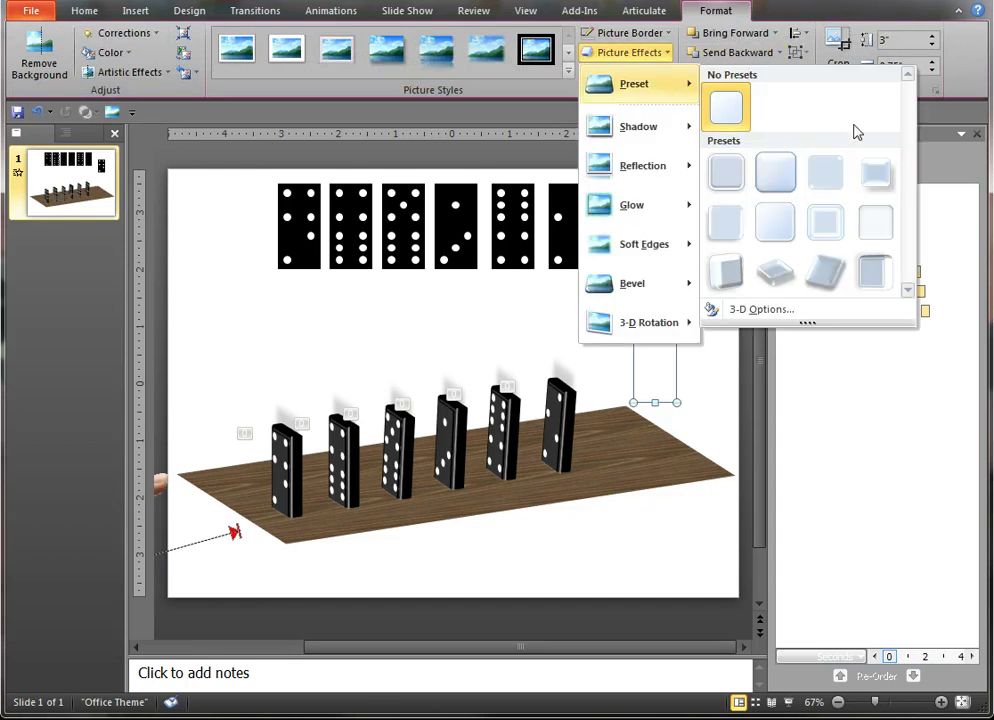
pyautogui.click(876, 273)
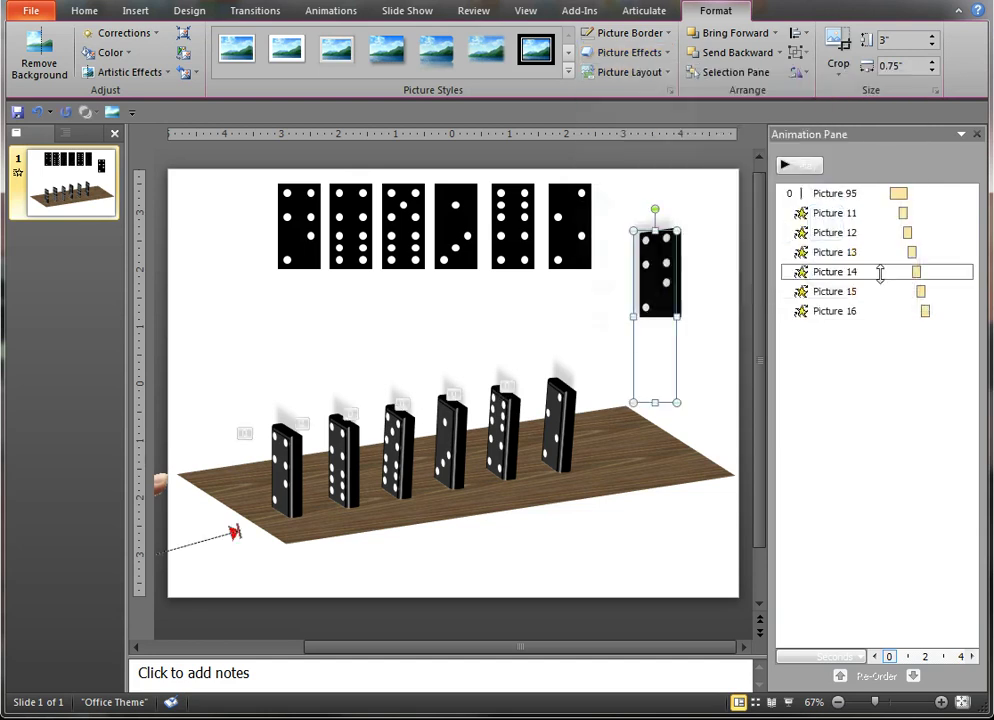
pyautogui.click(726, 279)
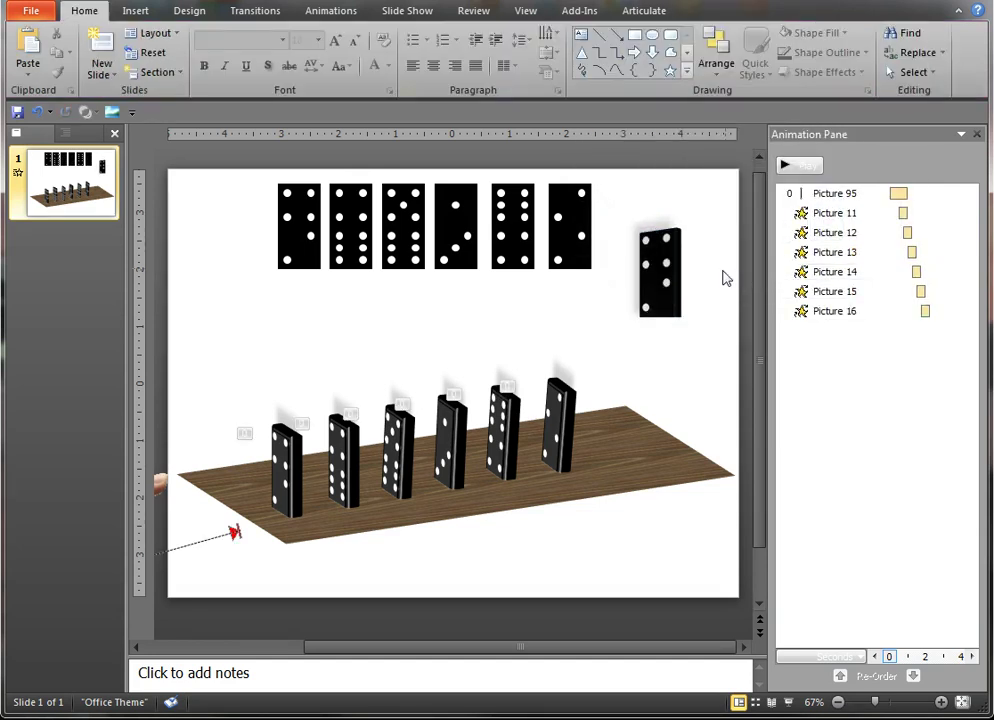
# Apply the first off-axis Parallel 3-D rotation to the pasted domino picture so it matches the standing dominoes
pyautogui.click(659, 266)
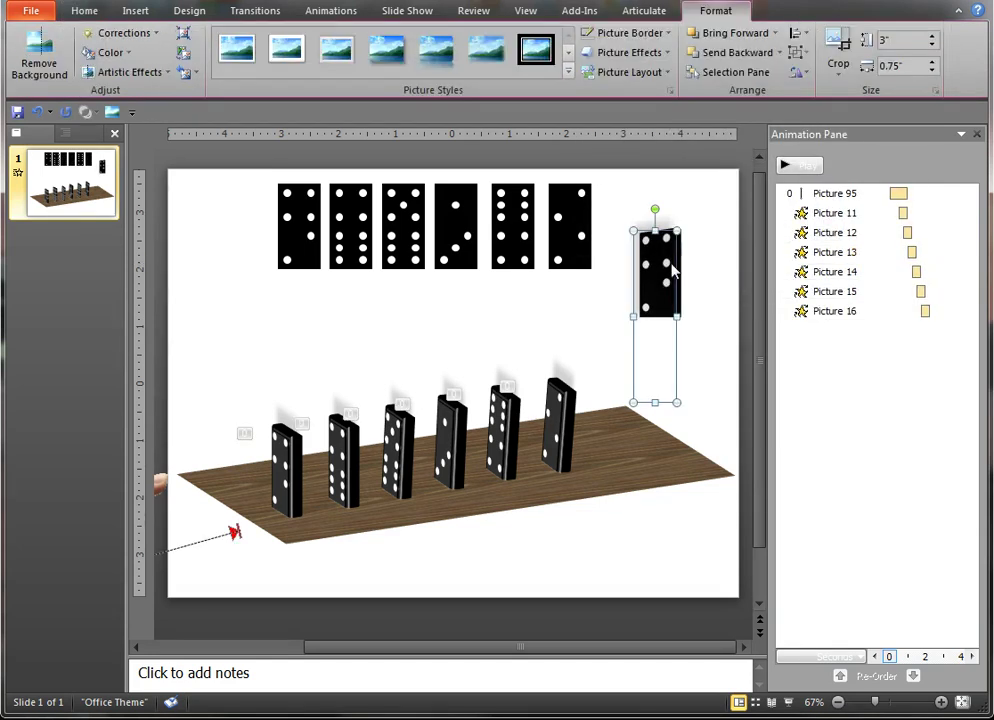
pyautogui.click(665, 63)
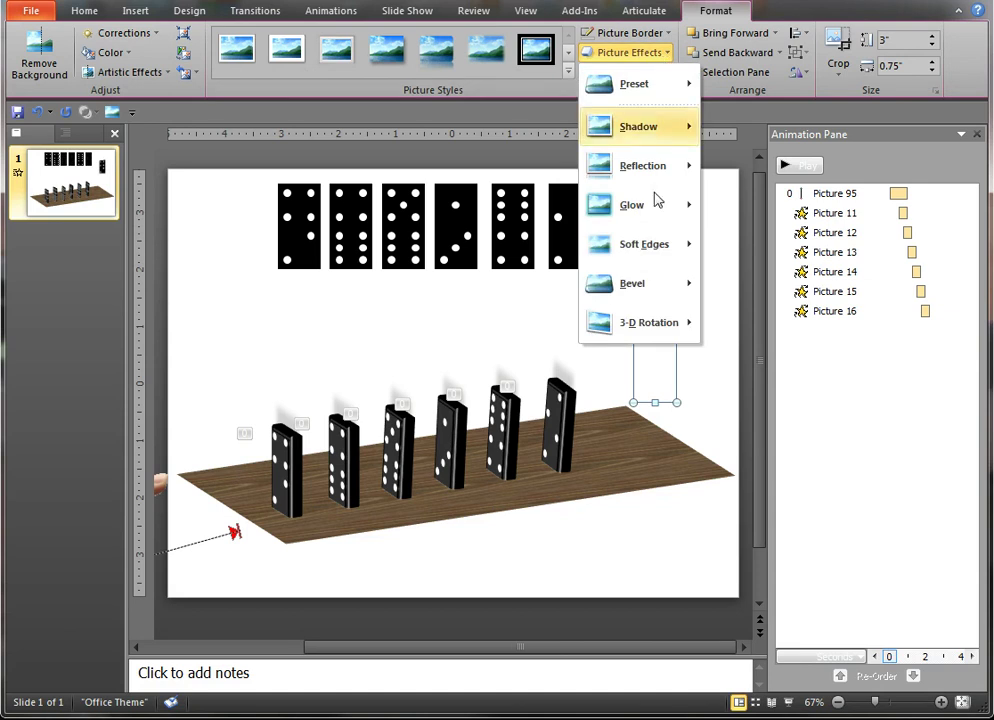
pyautogui.moveTo(657, 334)
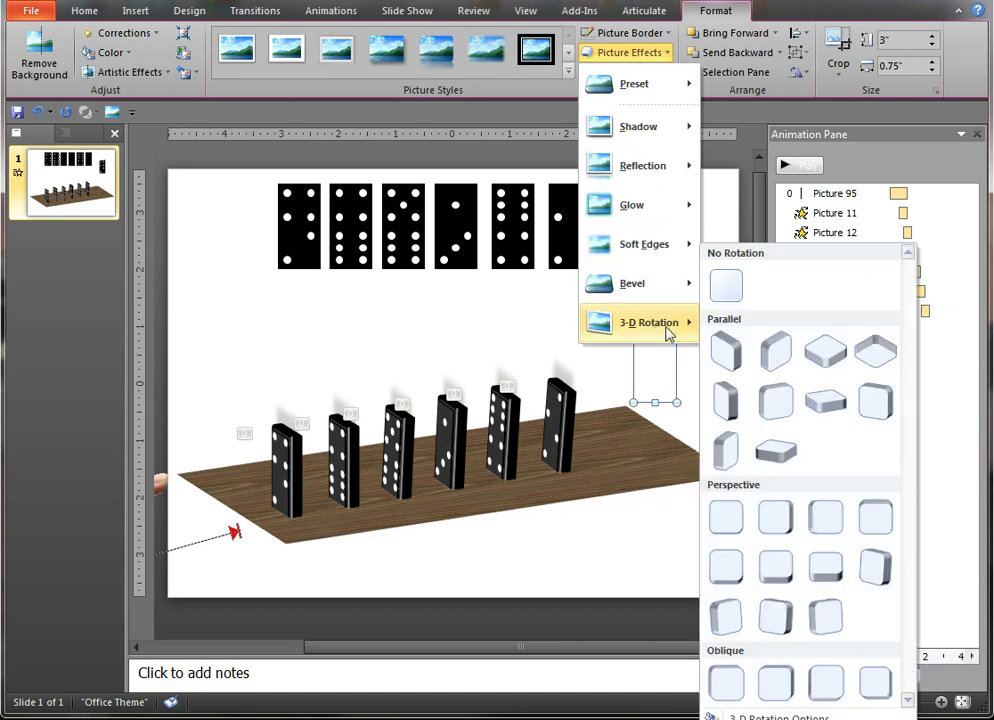
pyautogui.click(727, 402)
pyautogui.click(712, 408)
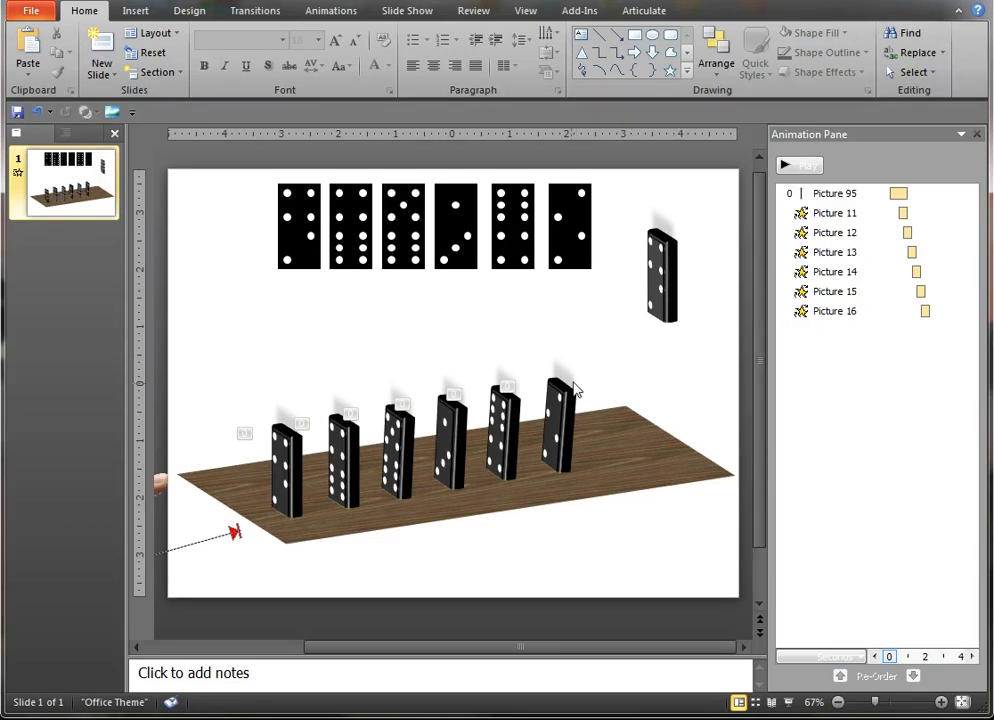
# Delete the pasted 3-D domino picture from the slide
pyautogui.click(660, 268)
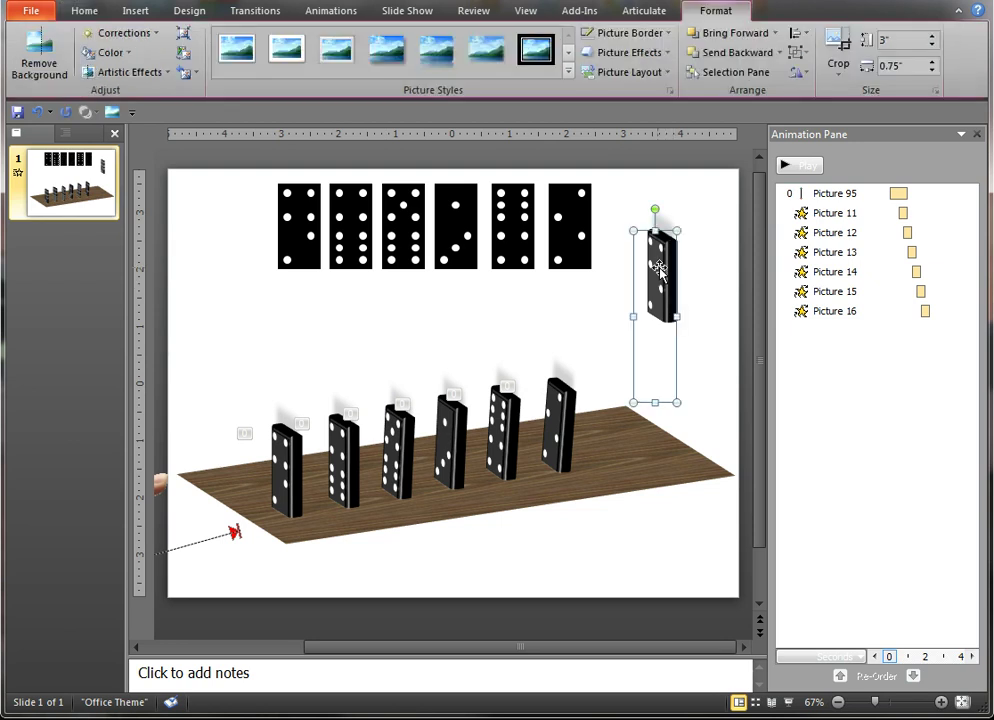
pyautogui.press('Delete')
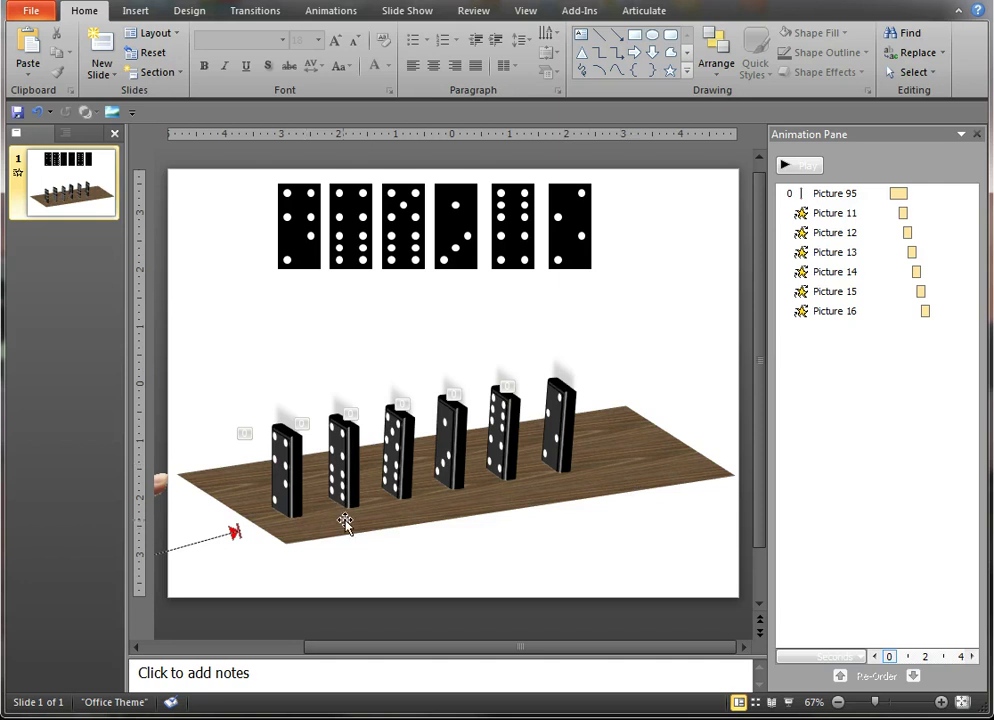
pyautogui.click(626, 469)
pyautogui.click(661, 330)
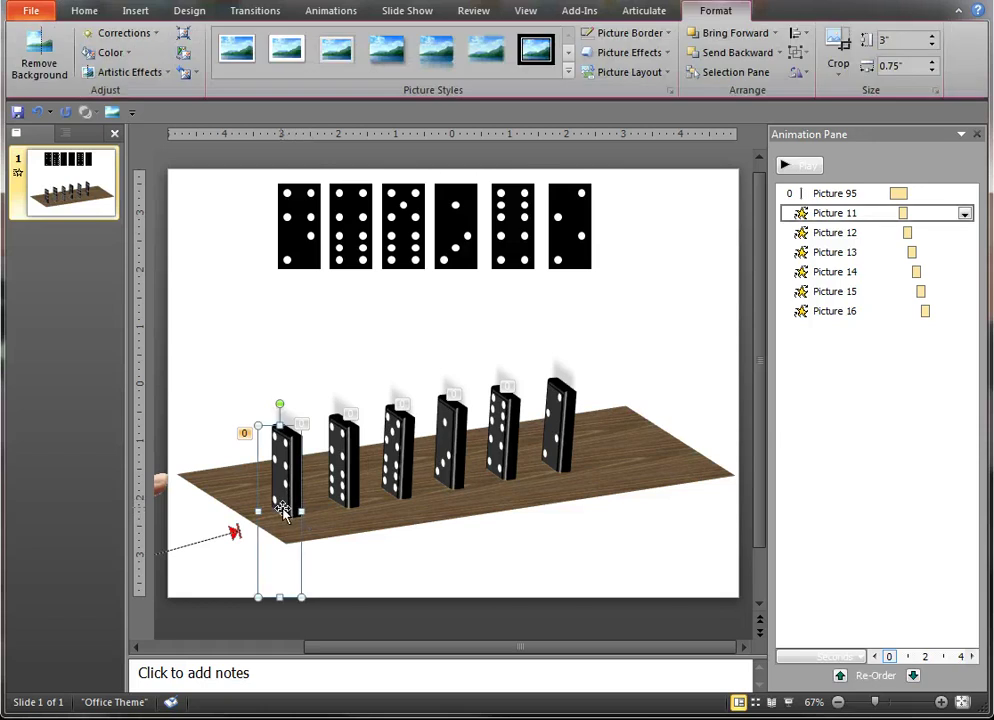
# Review the effect and timing settings of Picture 11's Spin animation, including the available spin amounts and directions
pyautogui.click(343, 19)
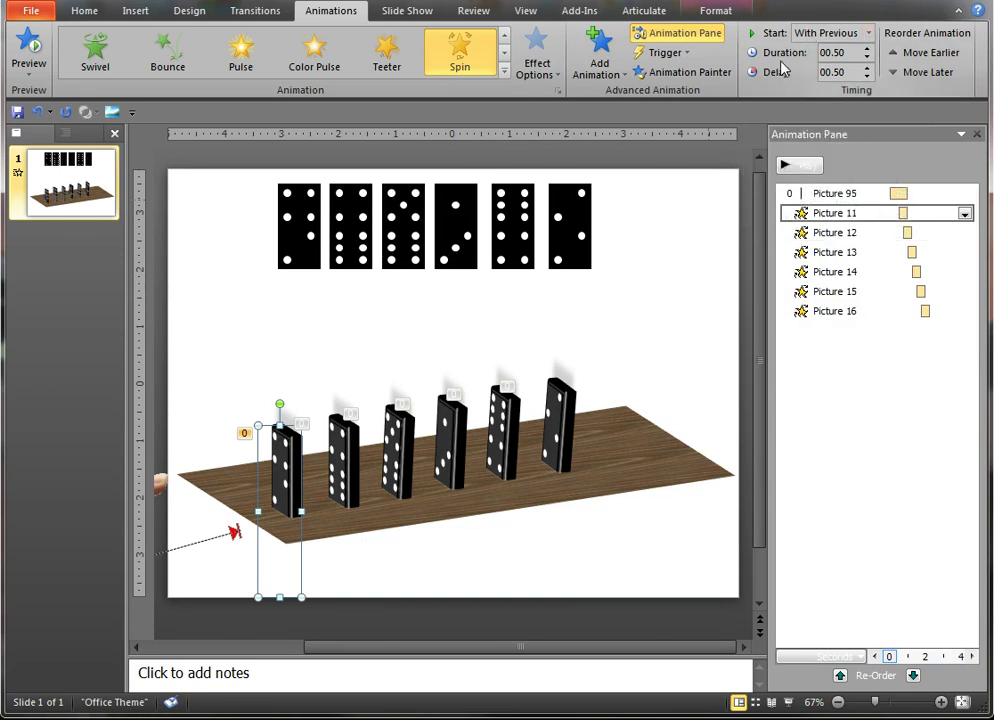
pyautogui.click(965, 214)
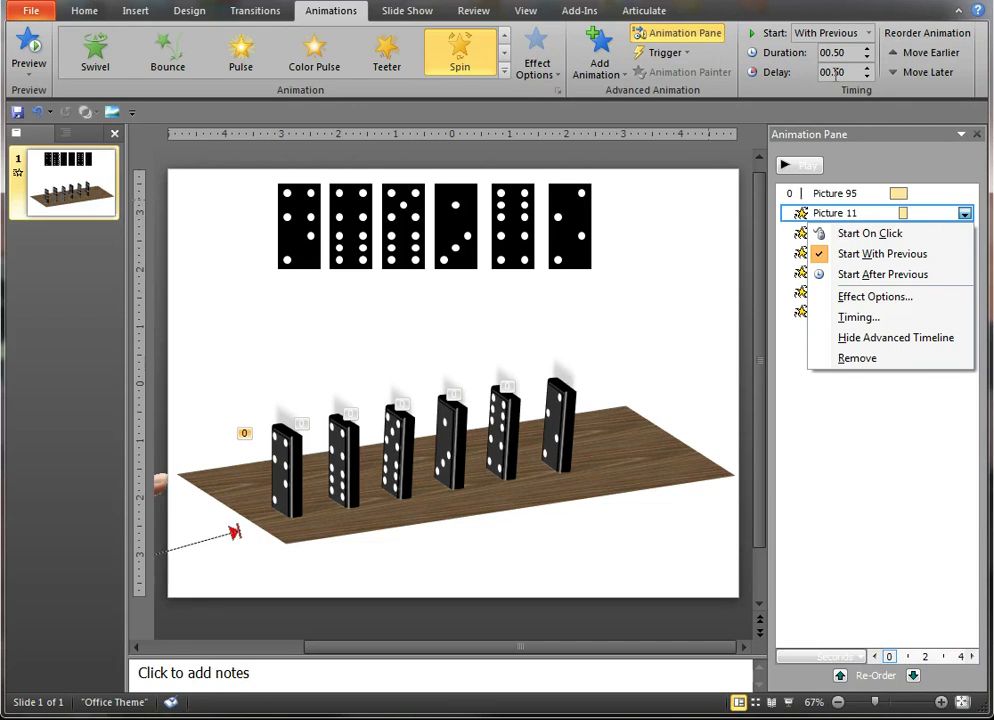
pyautogui.click(877, 297)
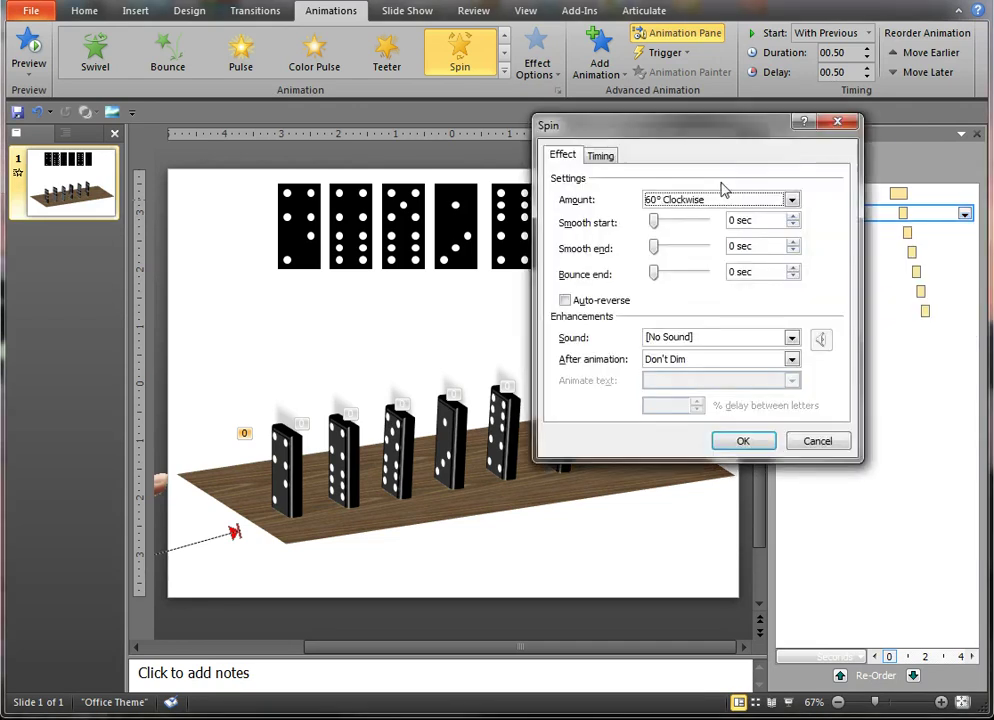
pyautogui.moveTo(672, 130); pyautogui.dragTo(717, 109)
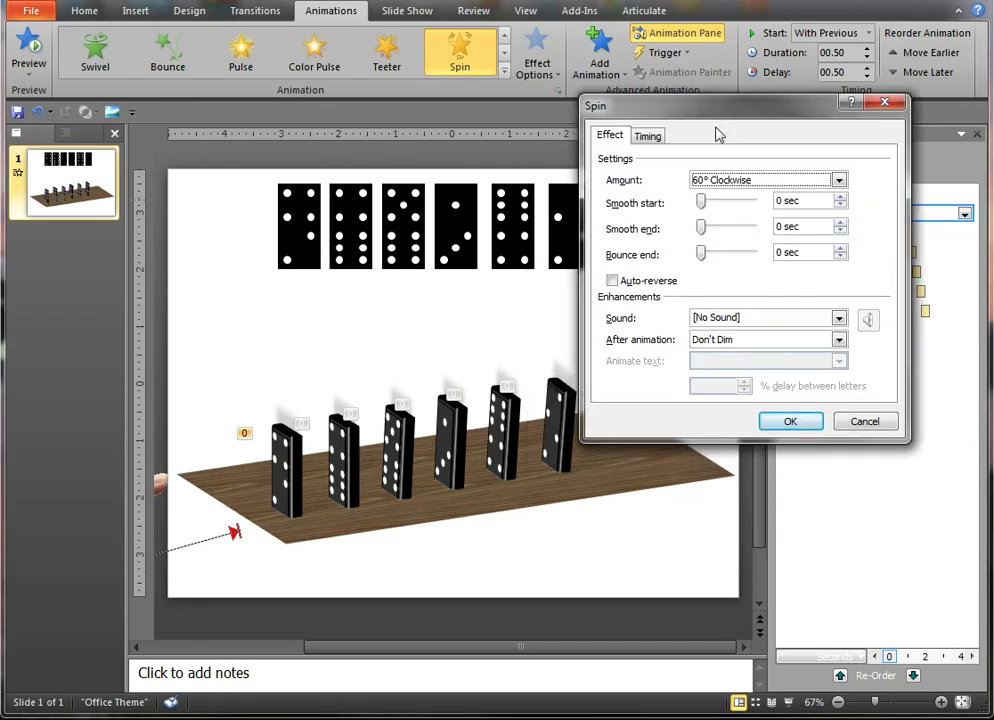
pyautogui.click(656, 138)
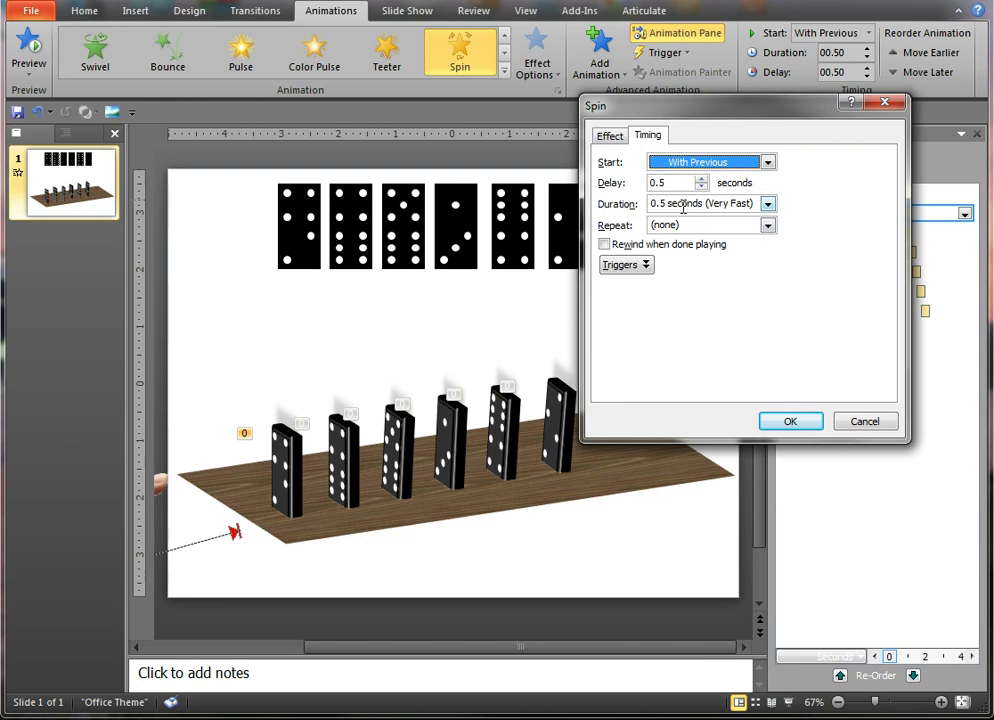
pyautogui.click(609, 137)
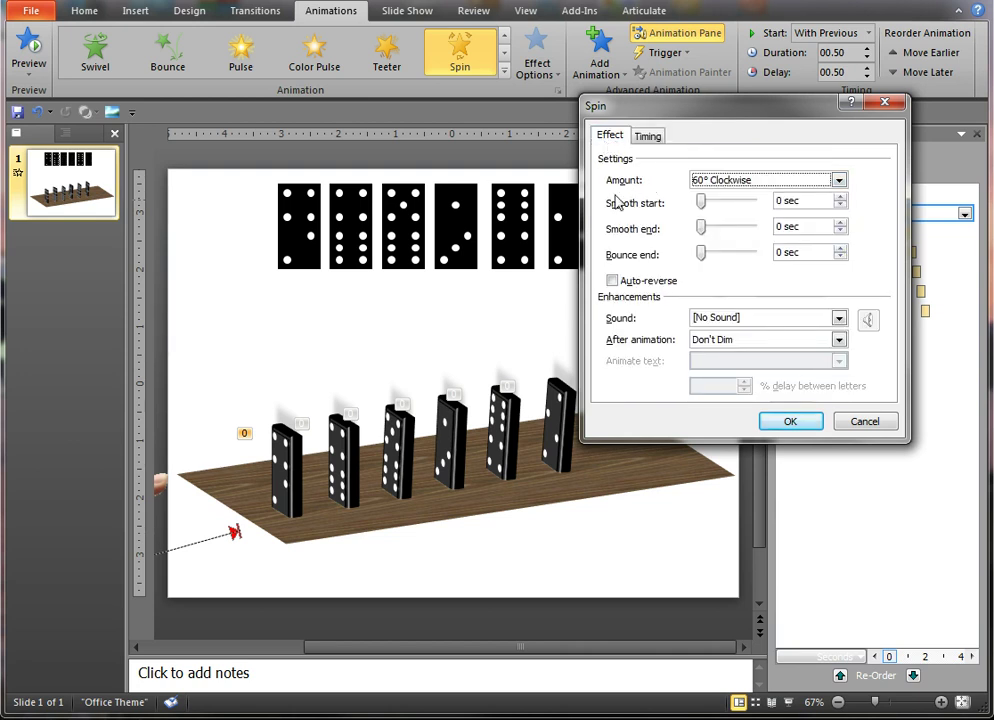
pyautogui.click(745, 188)
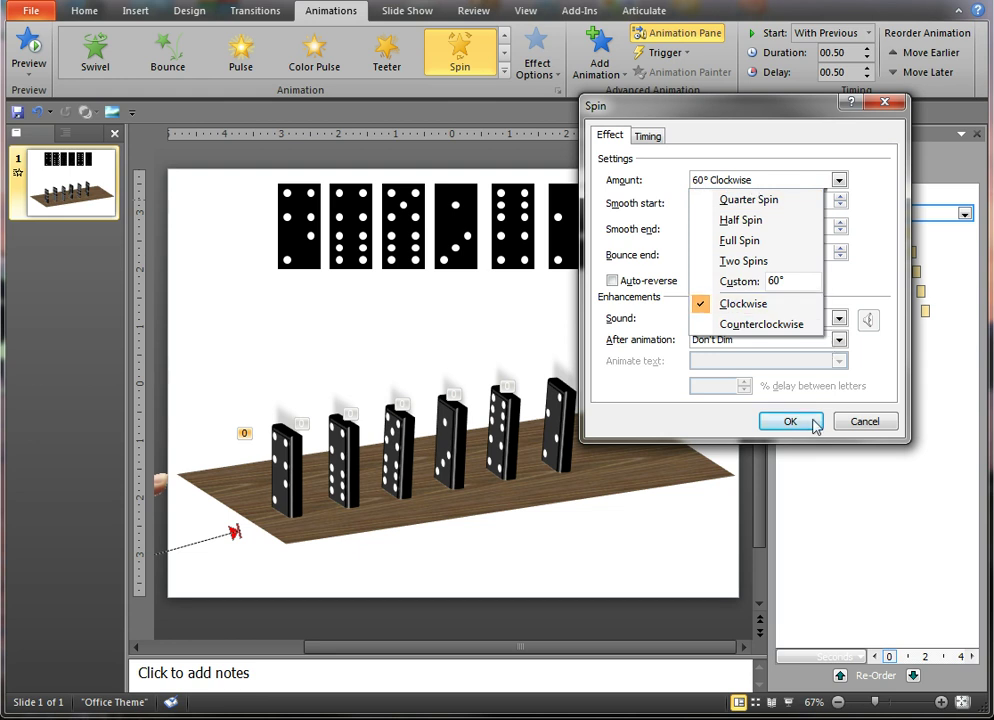
pyautogui.click(862, 421)
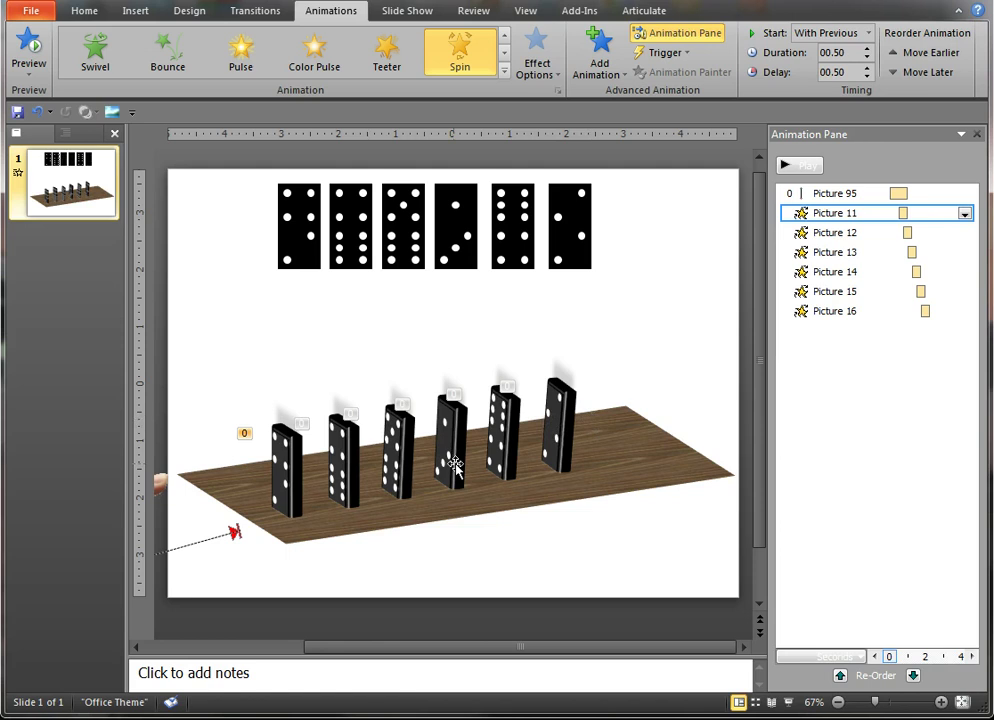
# Compare the Spin timing of Pictures 11, 12 and 13, and preview the slide's whole animation
pyautogui.click(286, 465)
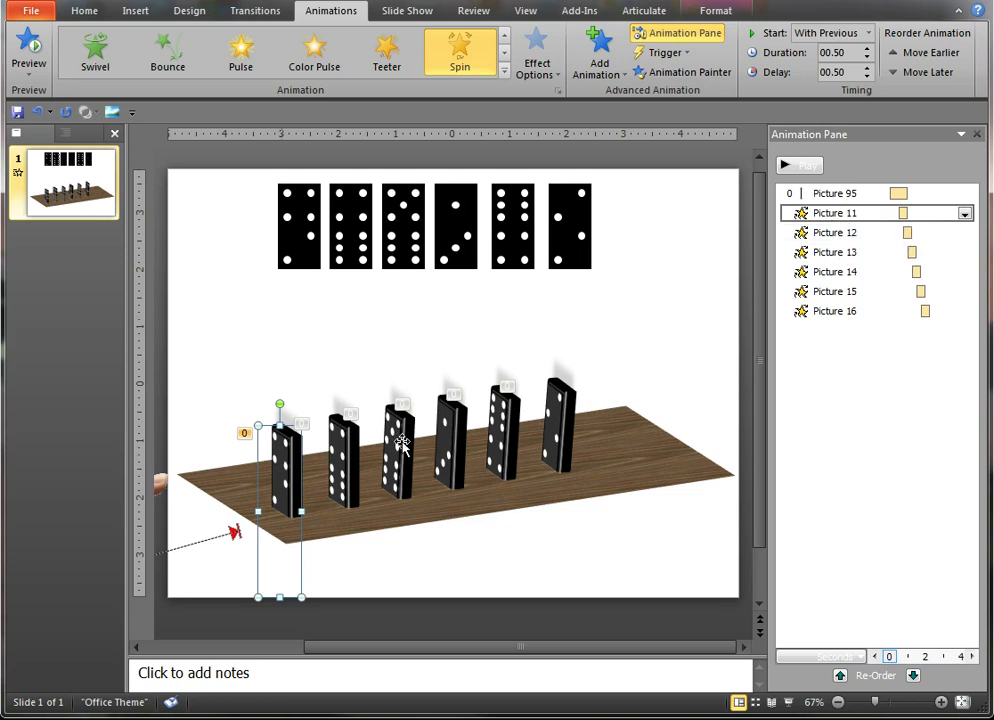
pyautogui.click(826, 231)
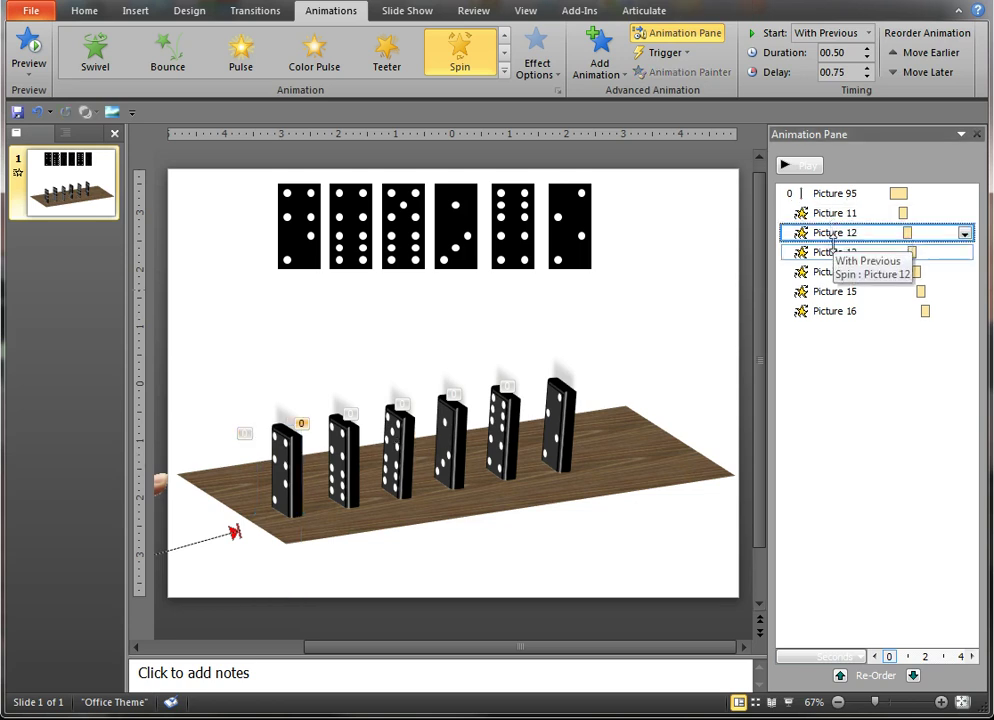
pyautogui.click(830, 251)
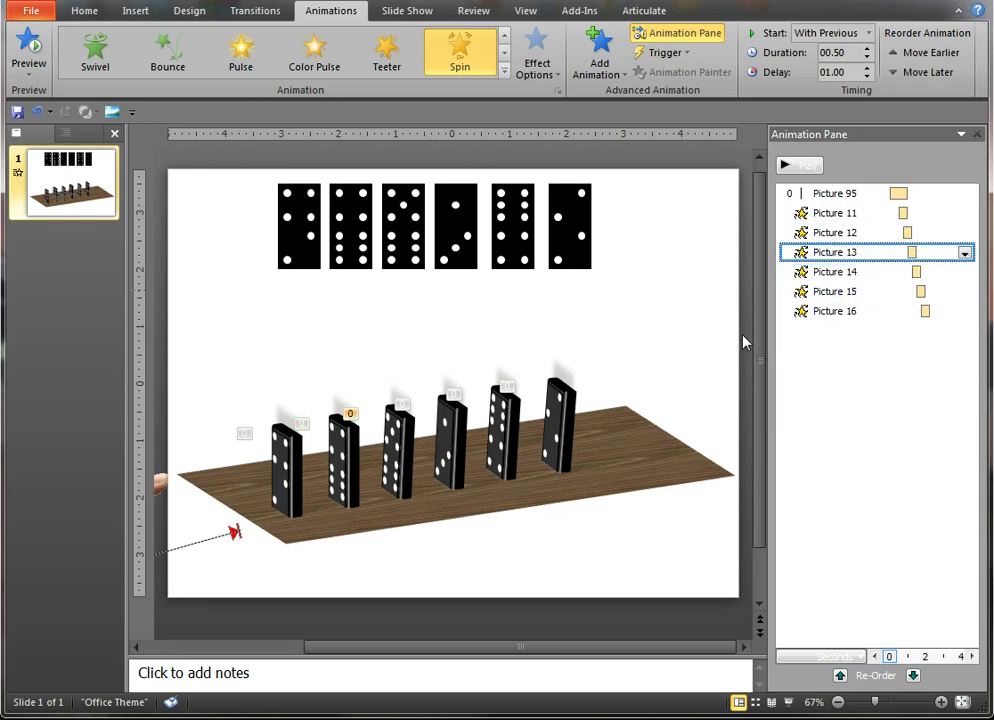
pyautogui.click(197, 260)
pyautogui.click(27, 45)
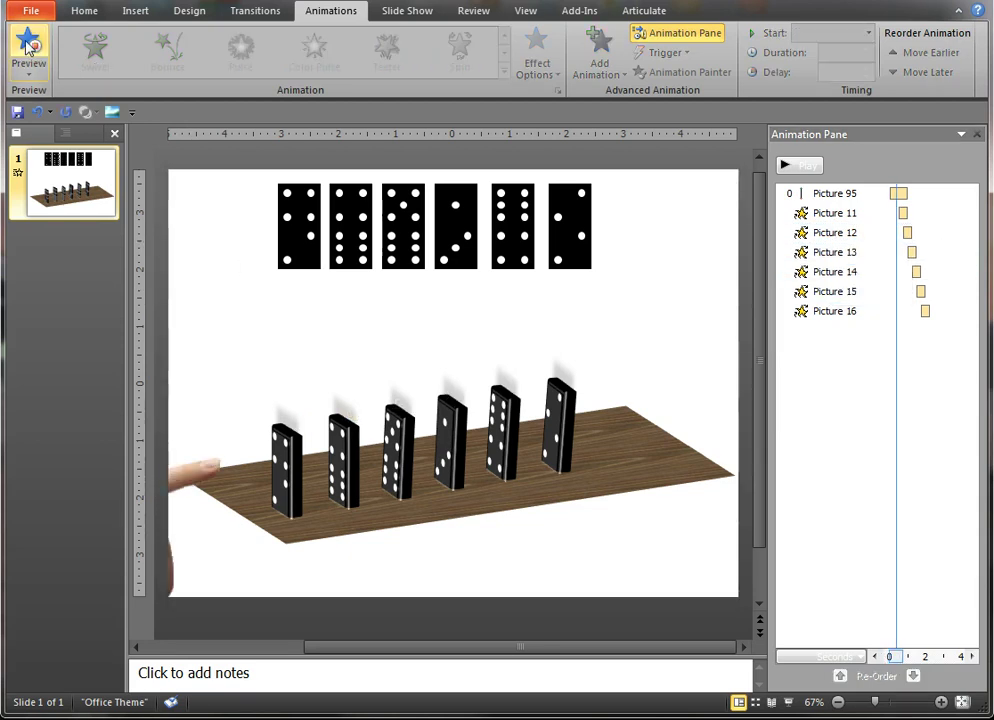